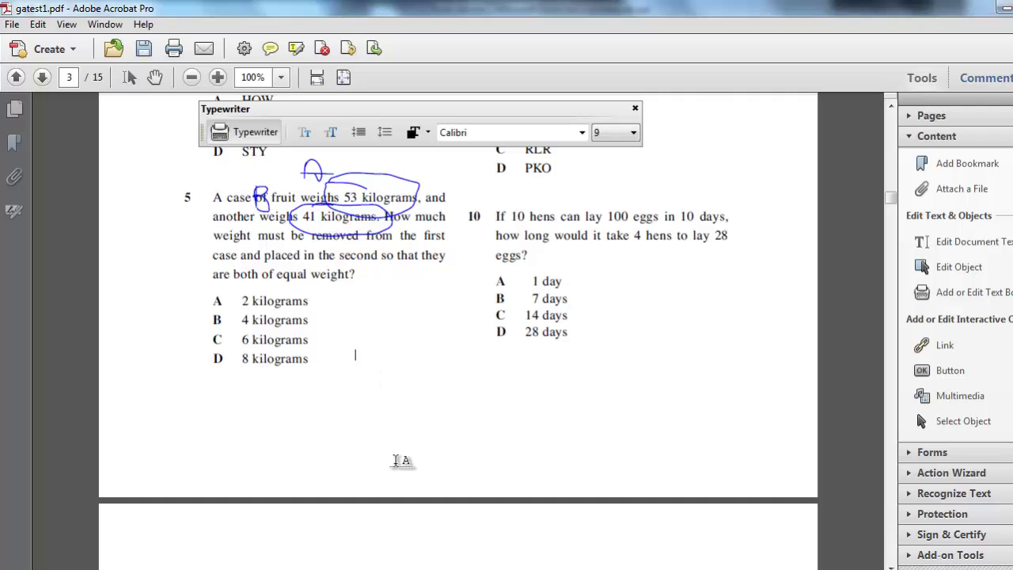
- Type a note below the options with lines 'A: 53 +', 'B: 41' and 'Total: 94'
left_click(356, 352)
type("A:")
type(" 53")
type(" +")
key("Return")
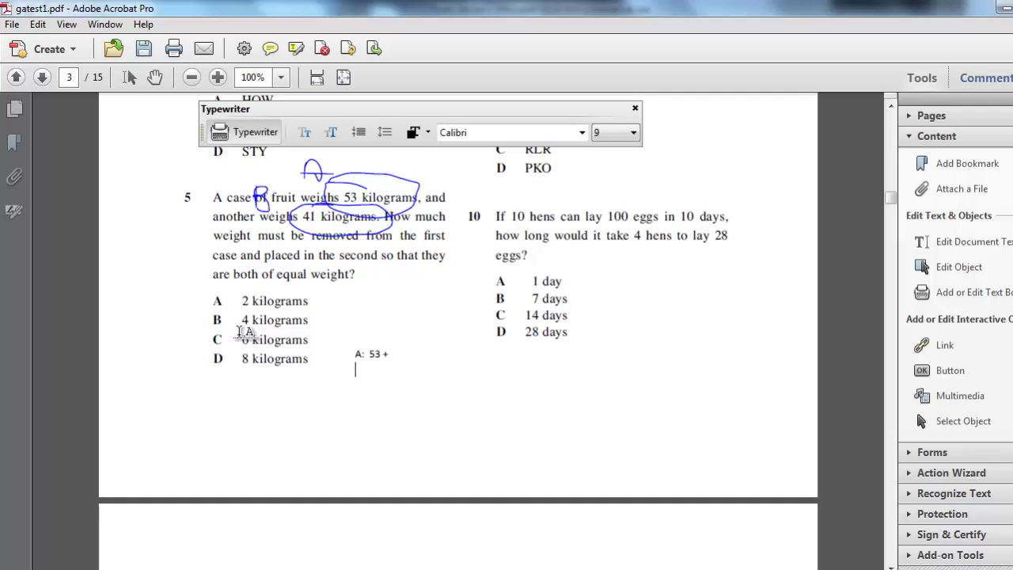
type("b")
key("BackSpace")
type("B: ")
type("41")
key("Return")
type("Total:")
type(" 4")
key("BackSpace")
type("94")
key("Return")
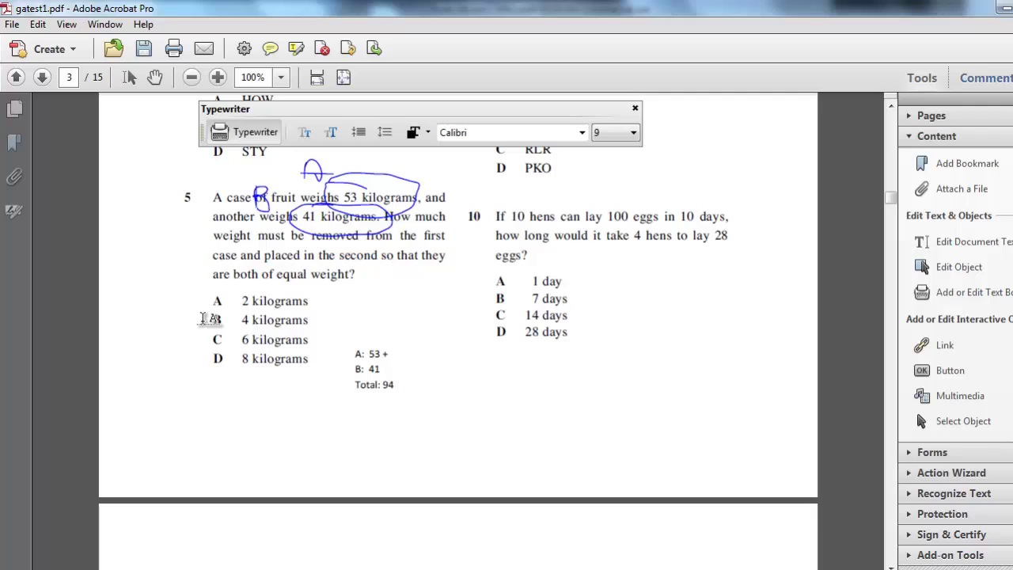
- Add 'Equal weigh = 50%, 94 / 2 = 47' and append kg to the total
type("Equal weigh")
type(" = 50%")
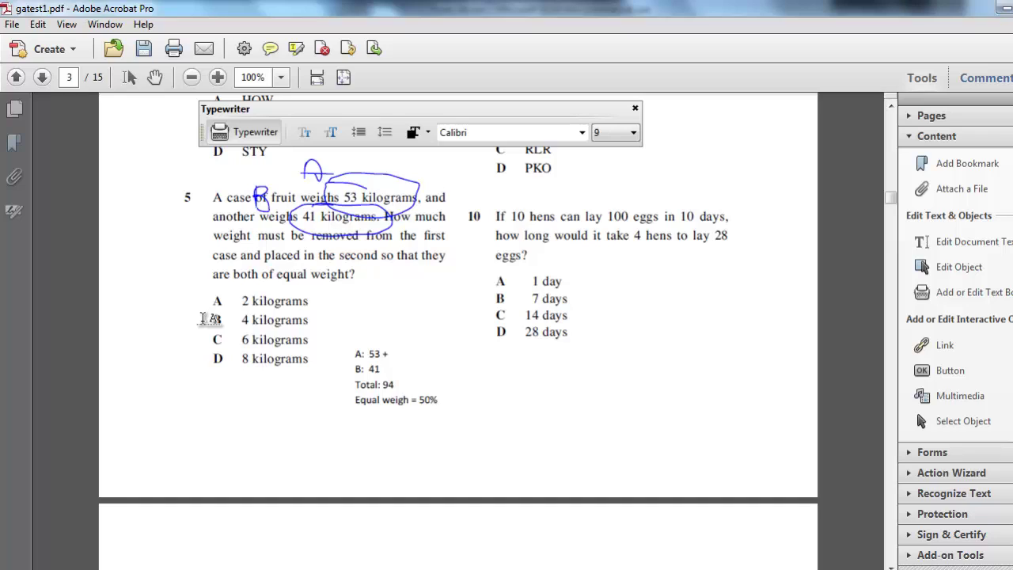
type(",")
key("Up")
type("kg")
key("Down")
type("94 / 2")
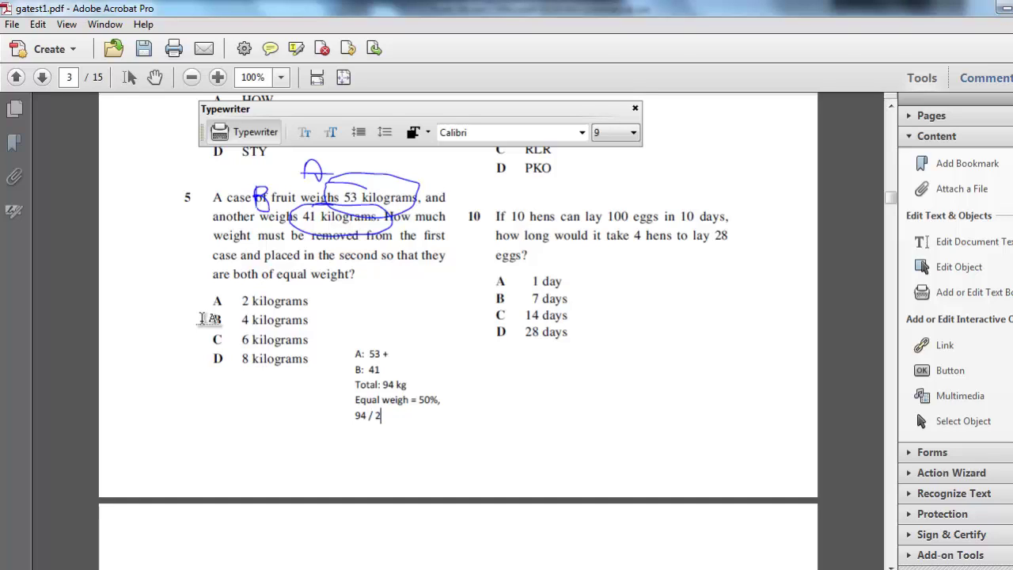
type(" =")
type("4")
type("7")
- Add the check line '47 x 2 = 94 YAY!'
key("Return")
type("47")
type(" x")
type(" 2 =")
type(" 4")
key("Left")
key("Left")
key("Left")
key("Right")
key("Right")
key("Right")
type("9")
key("Right")
type("YAY!")
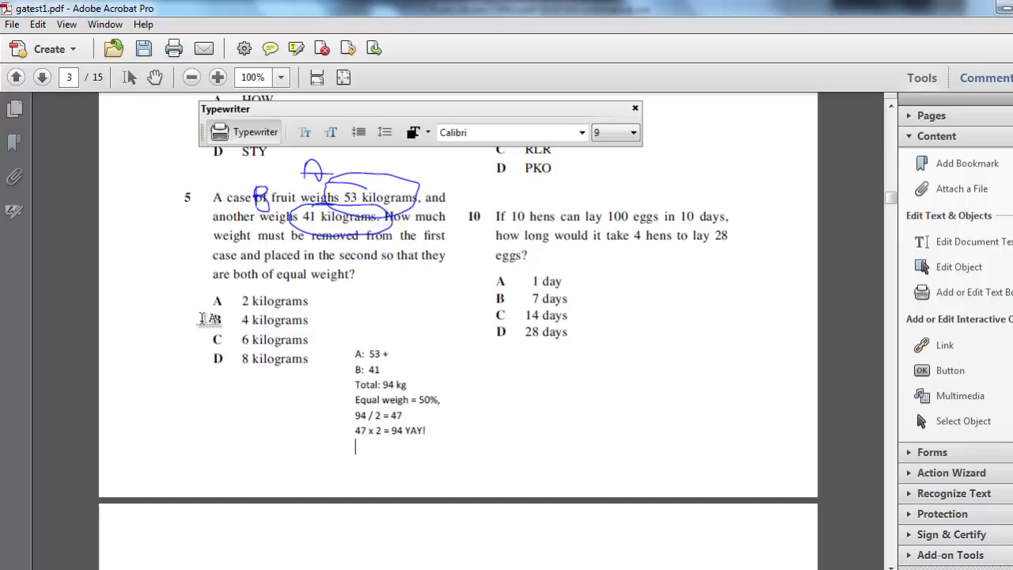
- Append kg to the 47 on the halving line
key("Up")
key("Right")
key("Right")
key("Right")
key("Right")
key("Right")
type("kg")
key("Down")
key("Right")
key("Right")
- Add the lines 'How much take away from A, and put in B.' and '53 & B = 41, Add 6'
key("Return")
type("How much ta")
type("ke away from A")
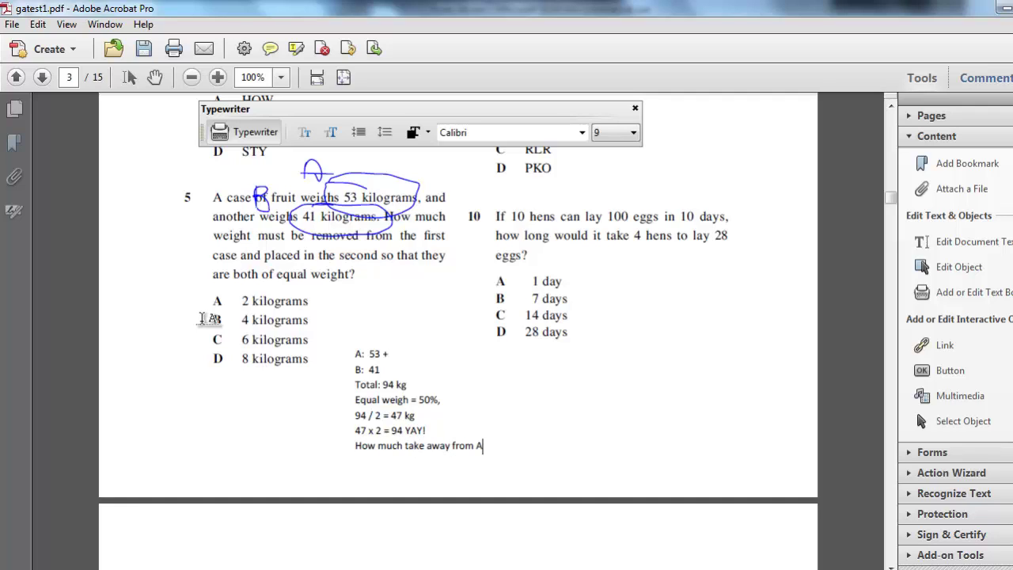
type(", and put in B")
type(".")
key("Return")
type("%2")
key("BackSpace")
key("BackSpace")
type("50%")
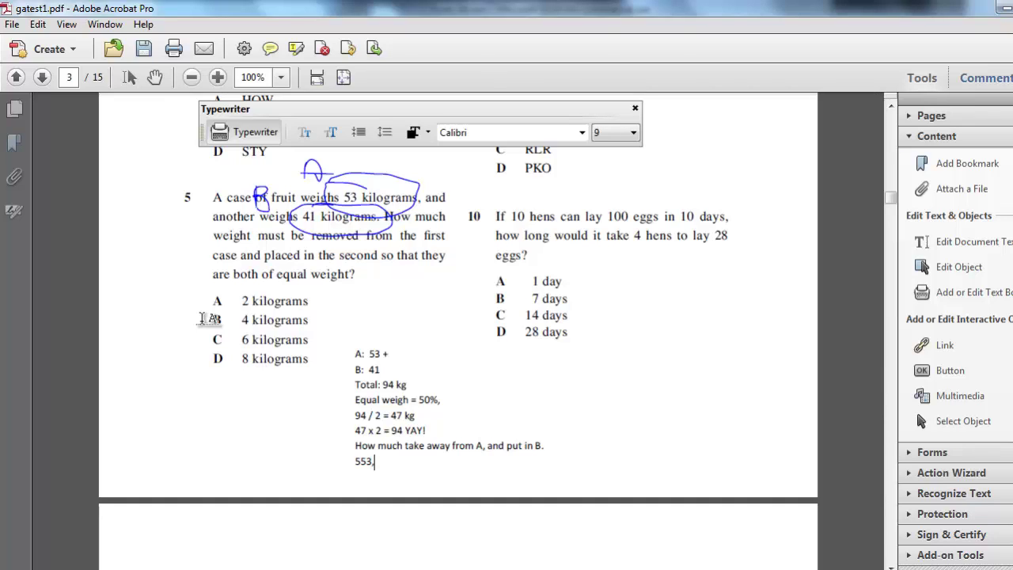
key("BackSpace")
type("3")
type(" & B = 41, ")
type("6")
key("BackSpace")
type("Add 6")
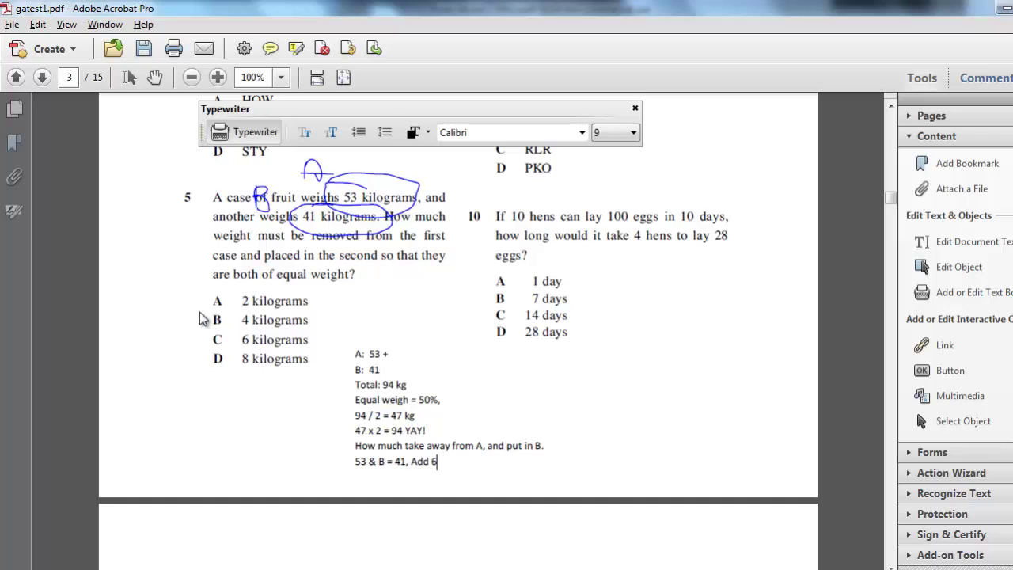
- Finish the working with the line '53 - 6 = 47, 41 + 6 = 47'
key("alt")
left_click(369, 385)
left_click(462, 460)
type("53 - 6=")
type(" 4")
key("BackSpace")
type("47,")
type(" 41 +")
type(" 6 = 47")
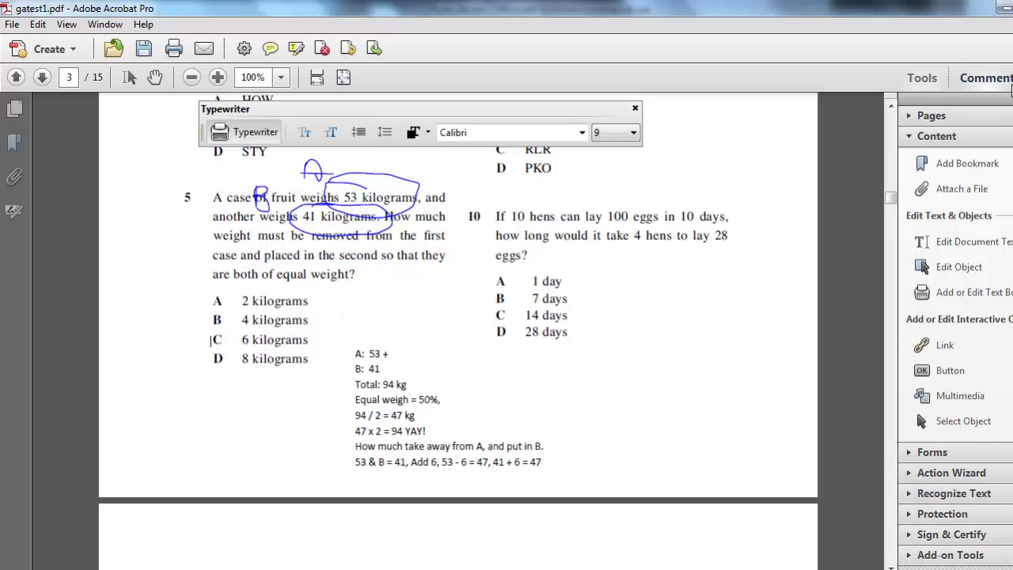
- Draw a blue Pencil loop around answer C, 6 kilograms
left_click(984, 78)
left_click(993, 278)
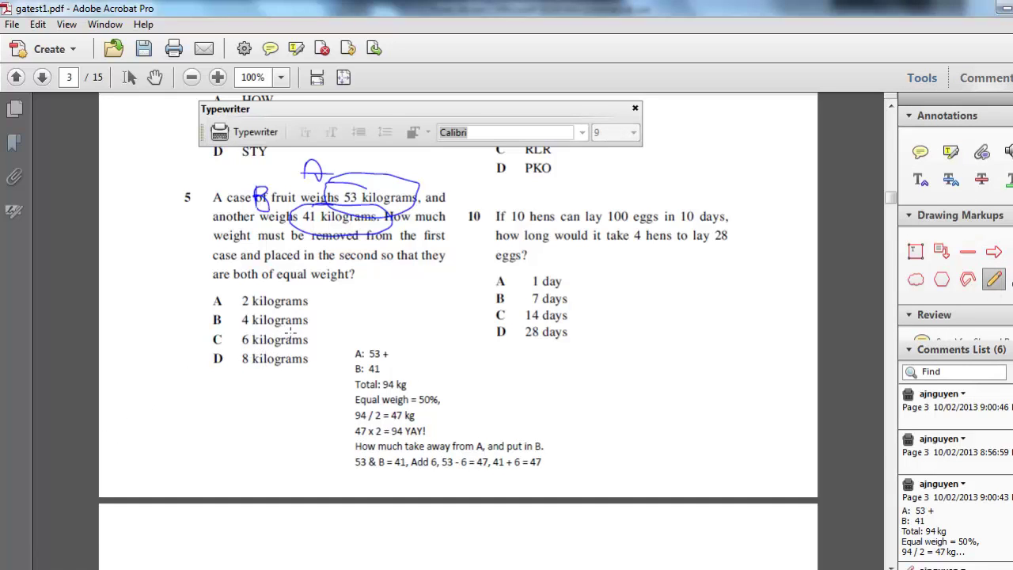
mouse_move(307, 333)
left_mouse_down()
mouse_move(194, 336)
mouse_move(309, 345)
mouse_move(309, 335)
left_mouse_up()
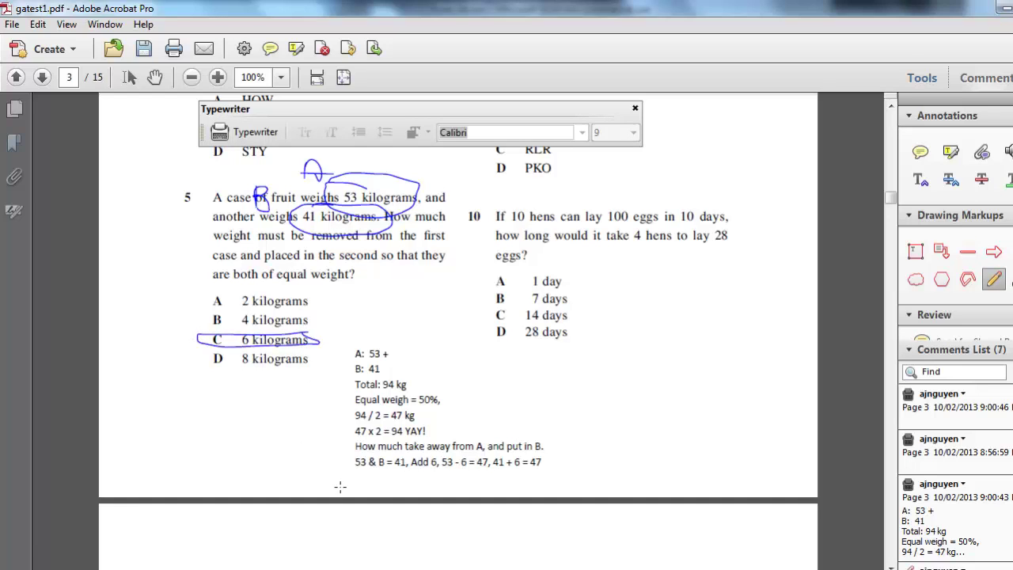